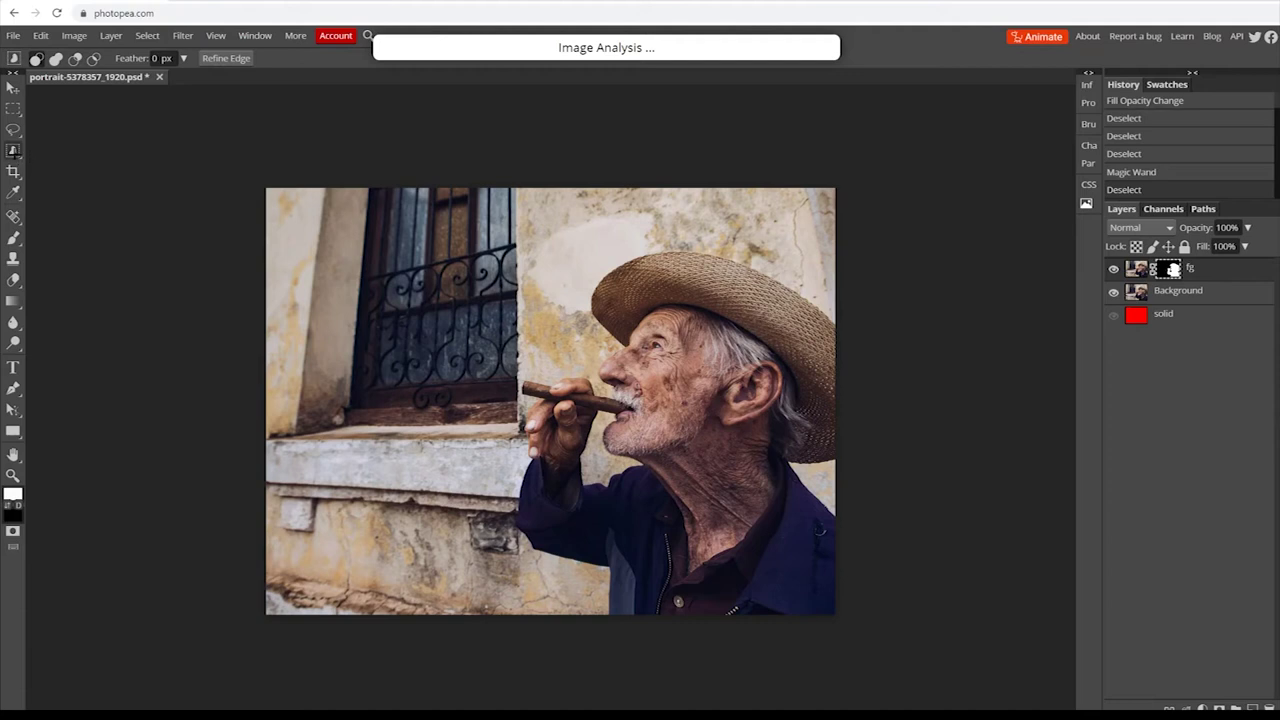
Select the background around the man from the fg mask with the Magic Wand, adding the small enclosed gaps, and invert the selection
right_click(13, 150)
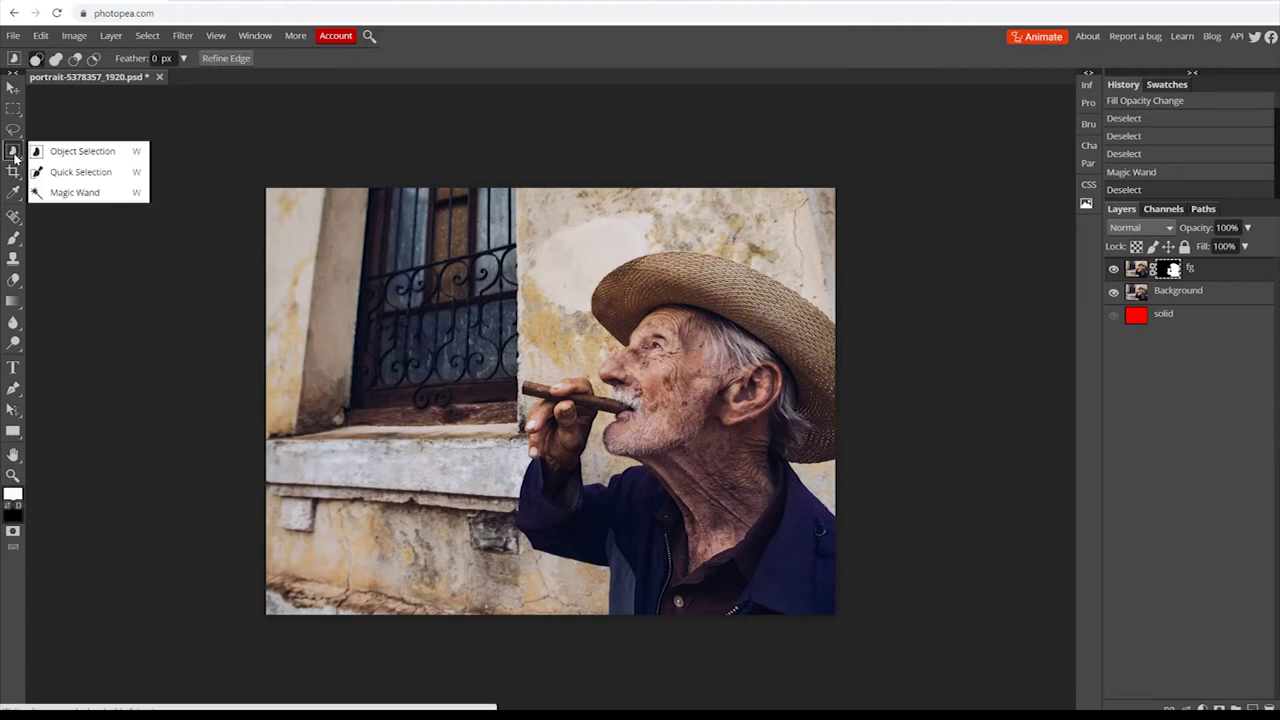
click(70, 192)
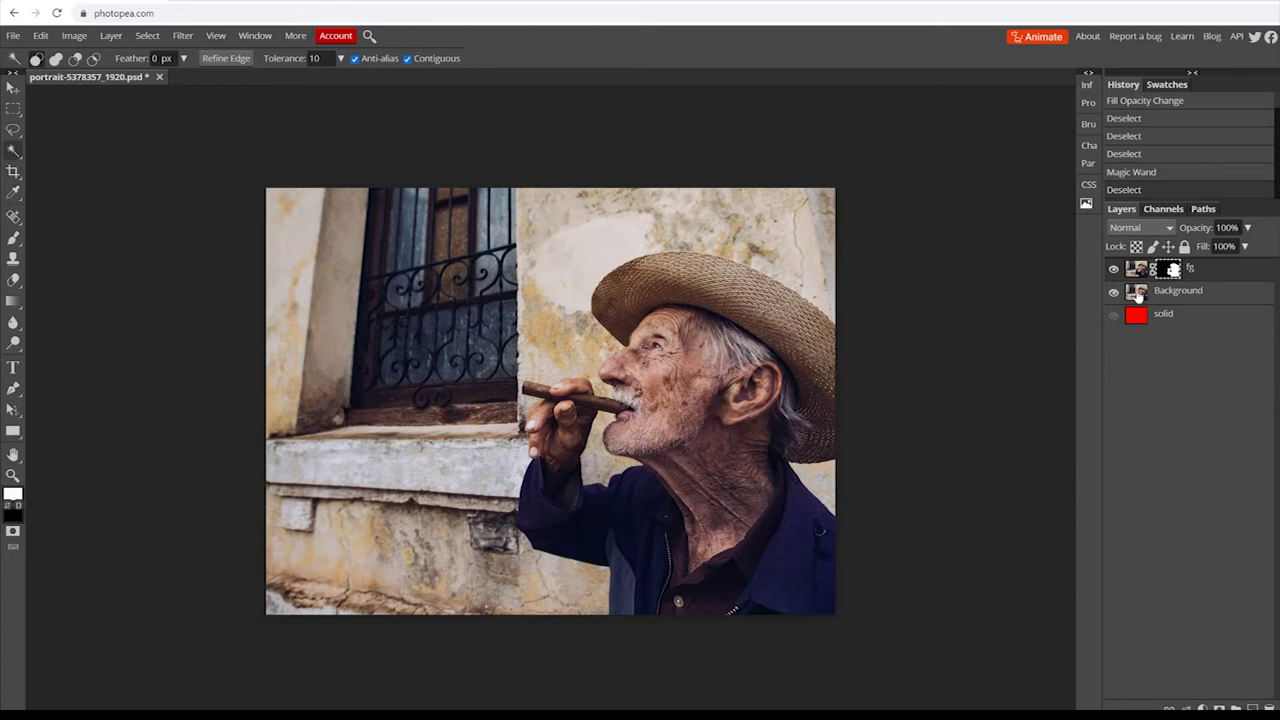
right_click(14, 151)
click(575, 248)
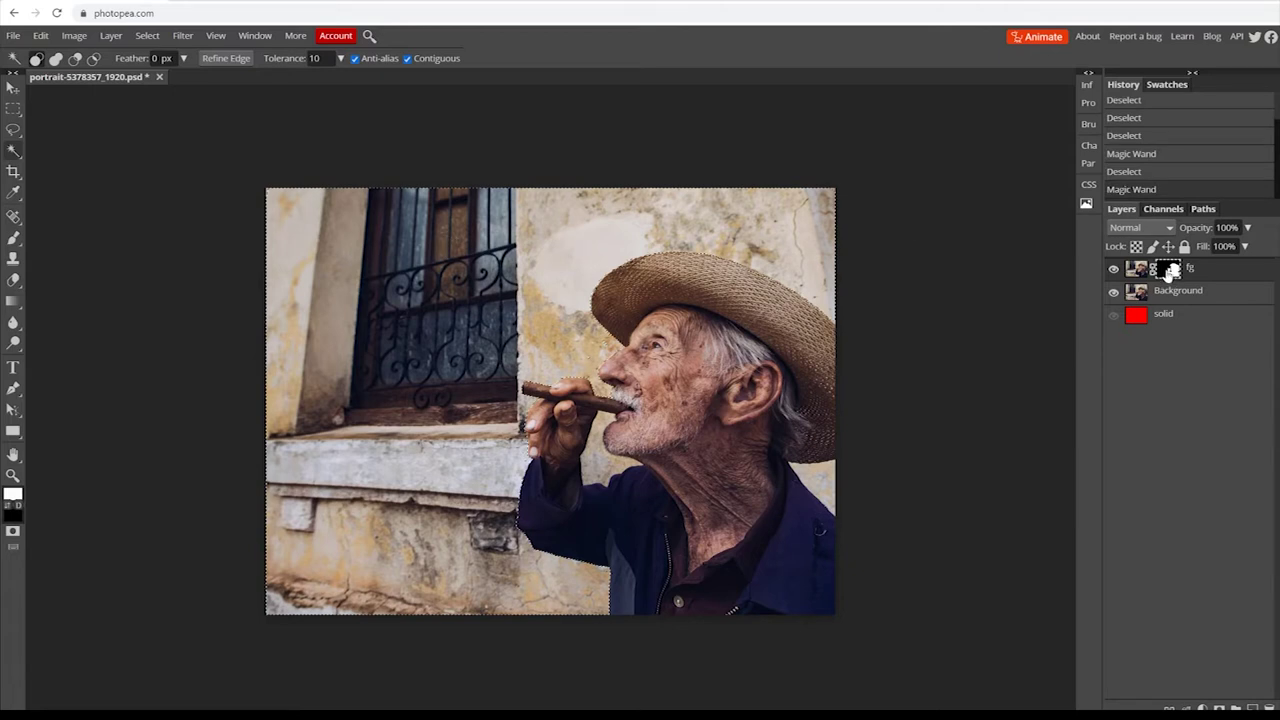
key(shift)
click(817, 478)
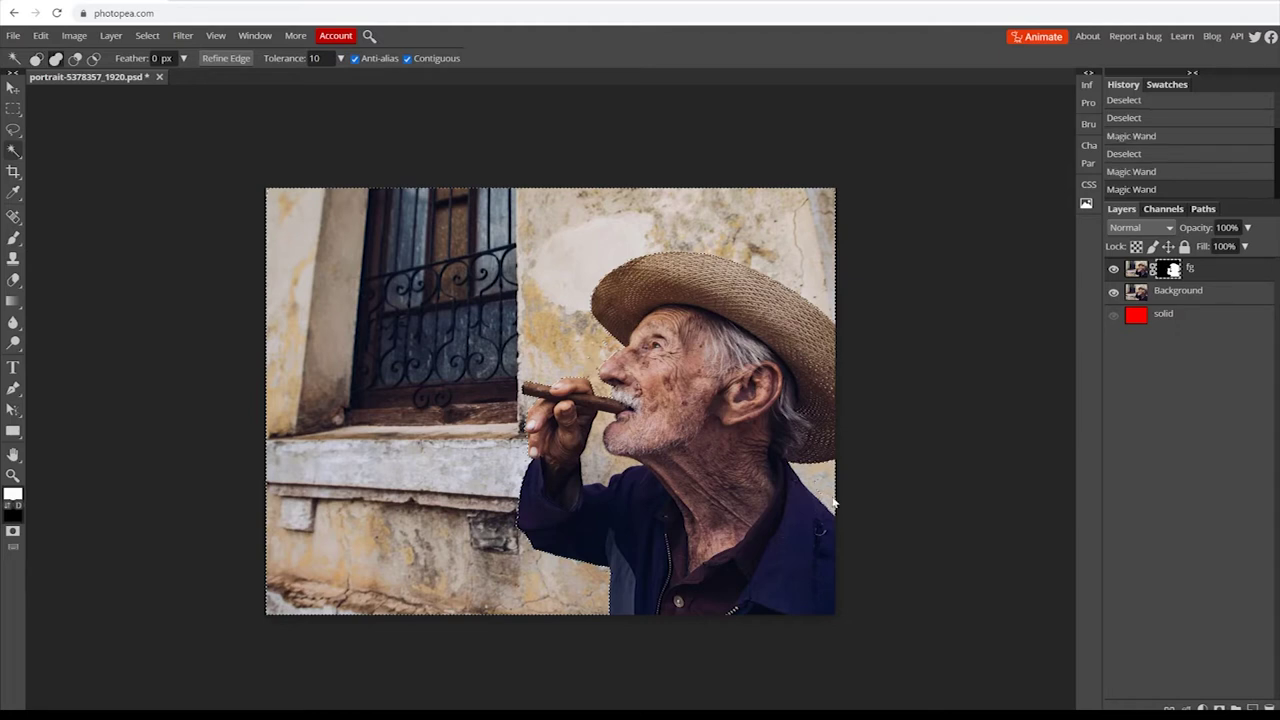
shift+click(598, 460)
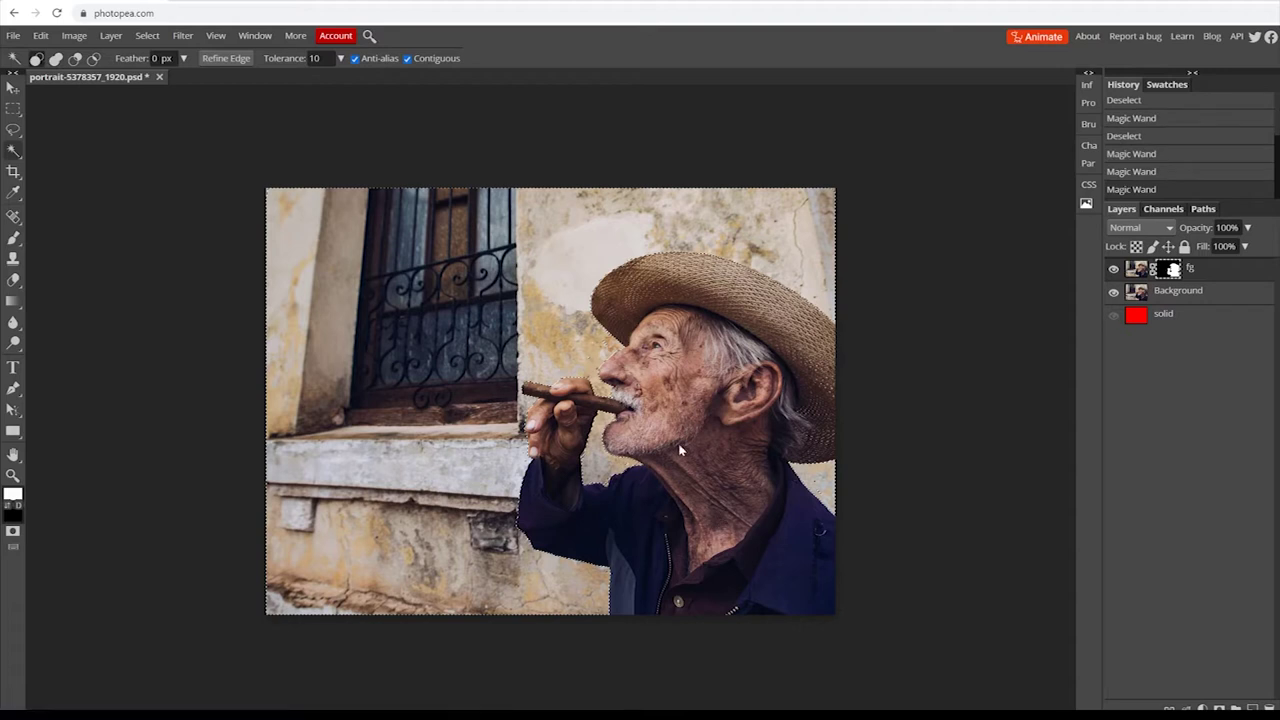
click(148, 36)
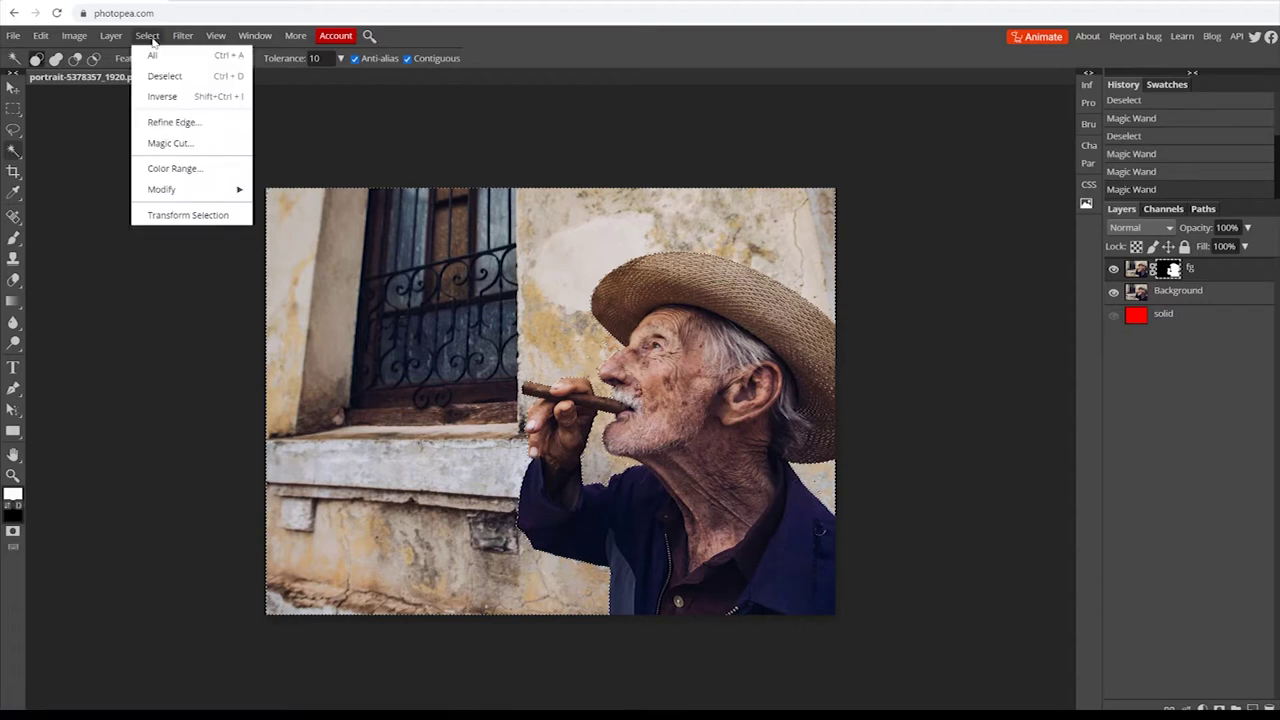
click(160, 96)
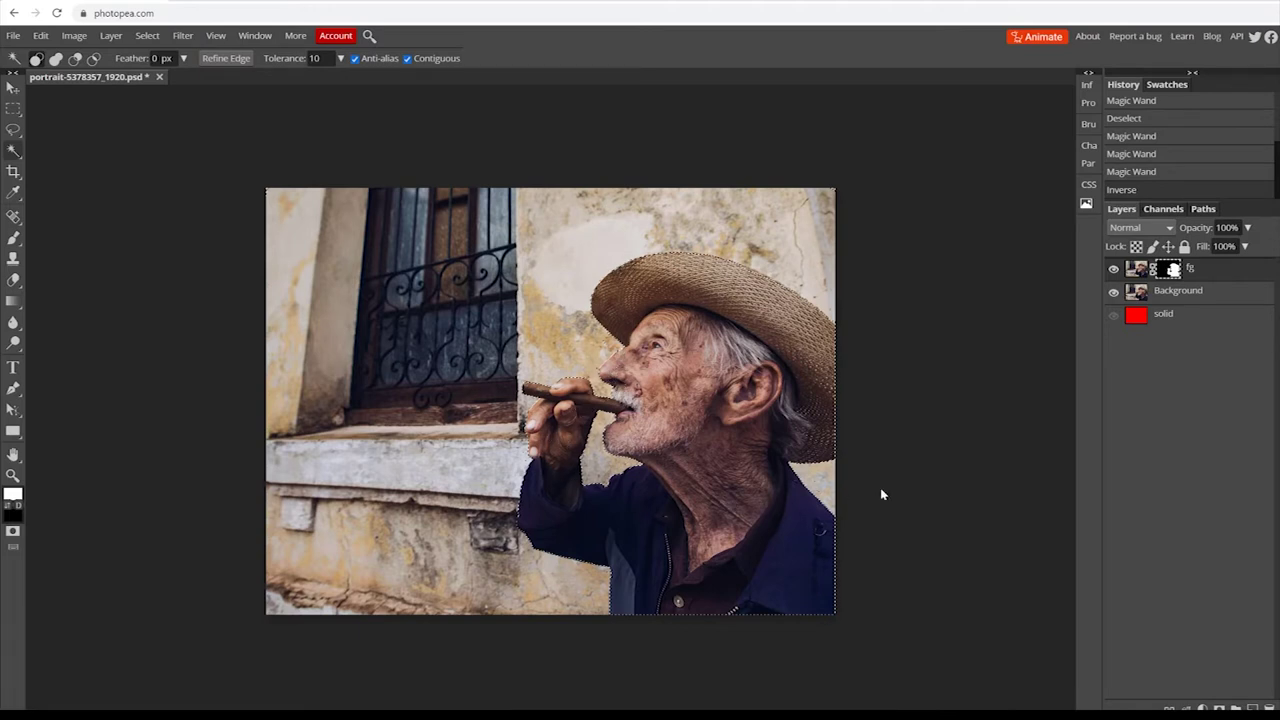
Fill the selected man on the Background layer using Content Aware at 100% opacity, with the fg layer hidden, and clear the selection
click(1137, 297)
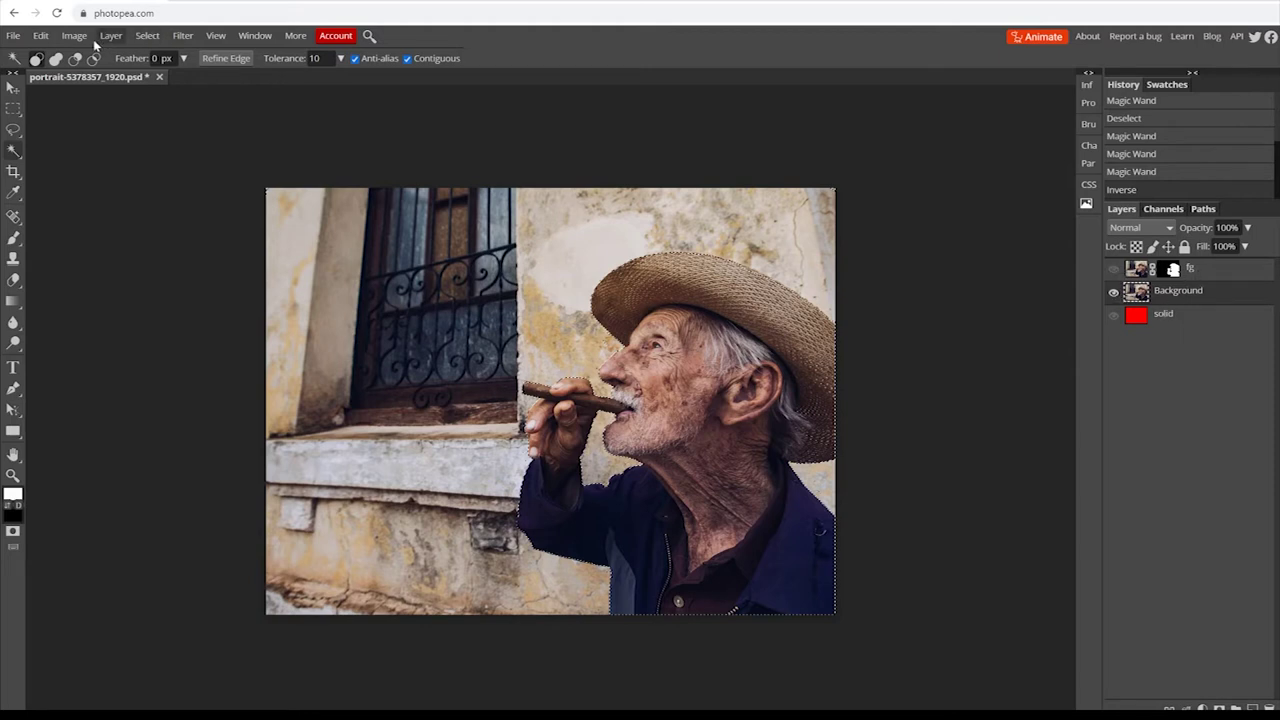
click(42, 36)
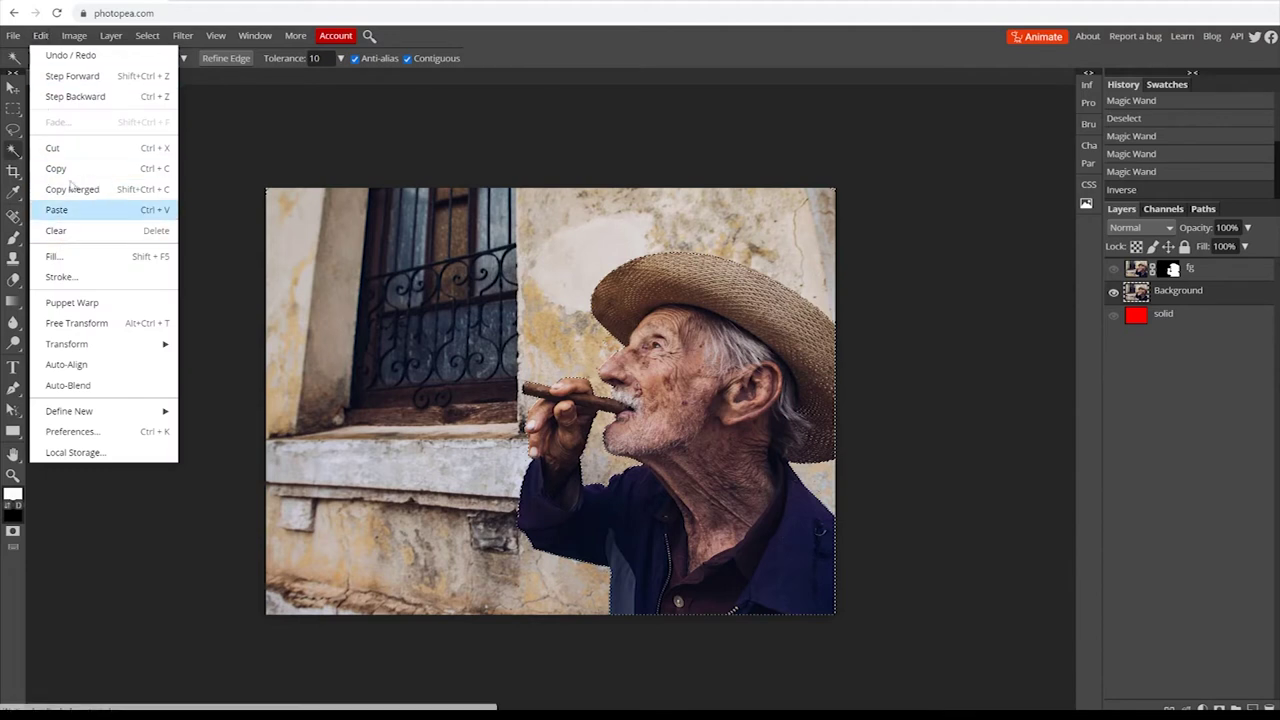
click(55, 257)
click(172, 171)
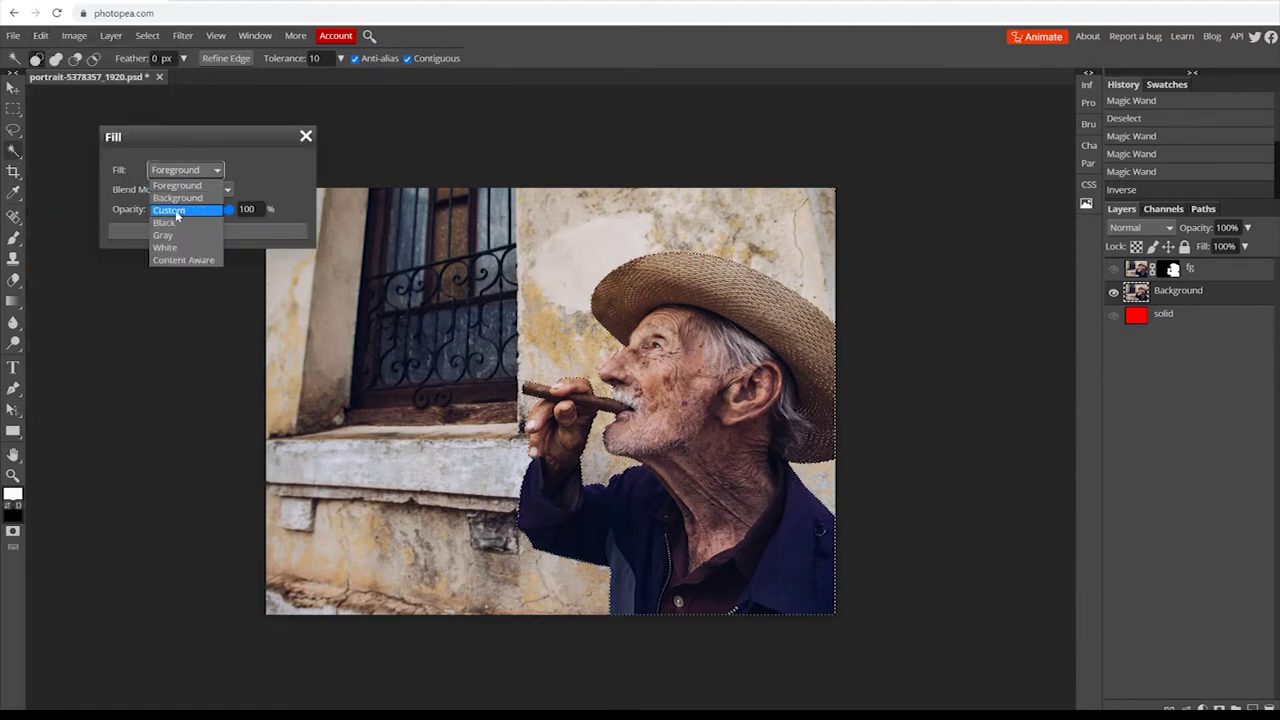
click(172, 259)
click(195, 232)
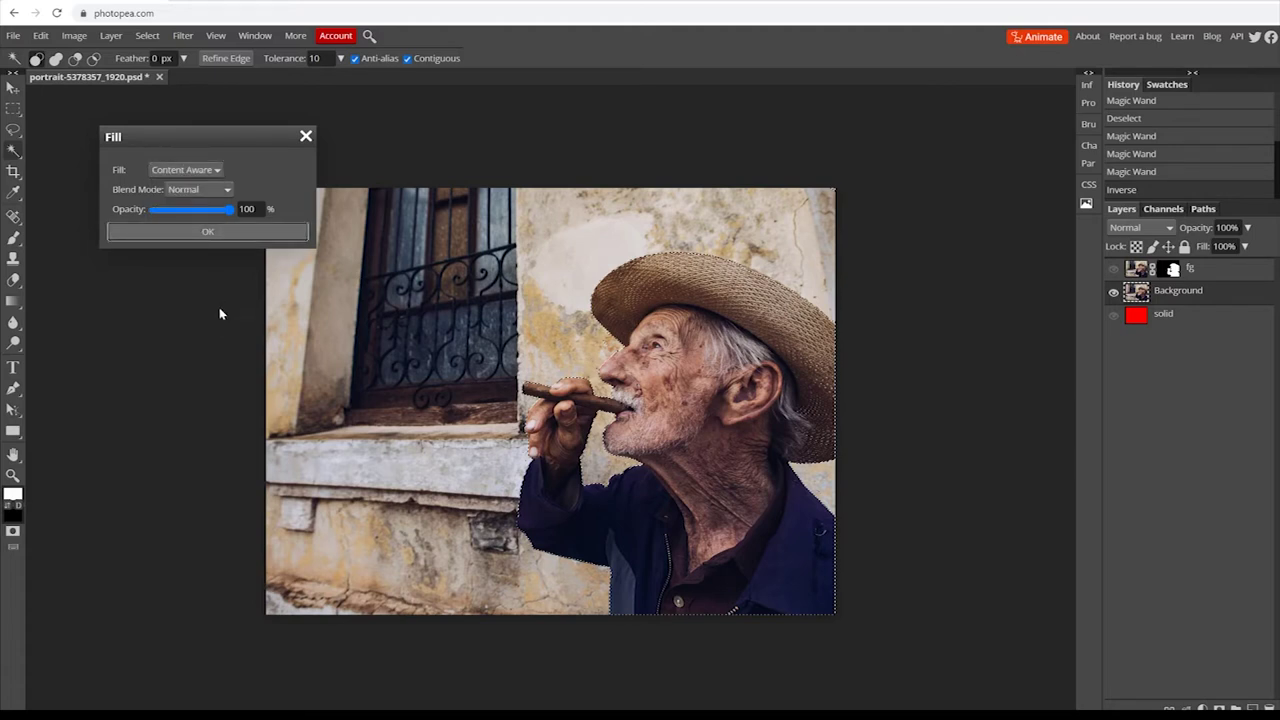
click(305, 137)
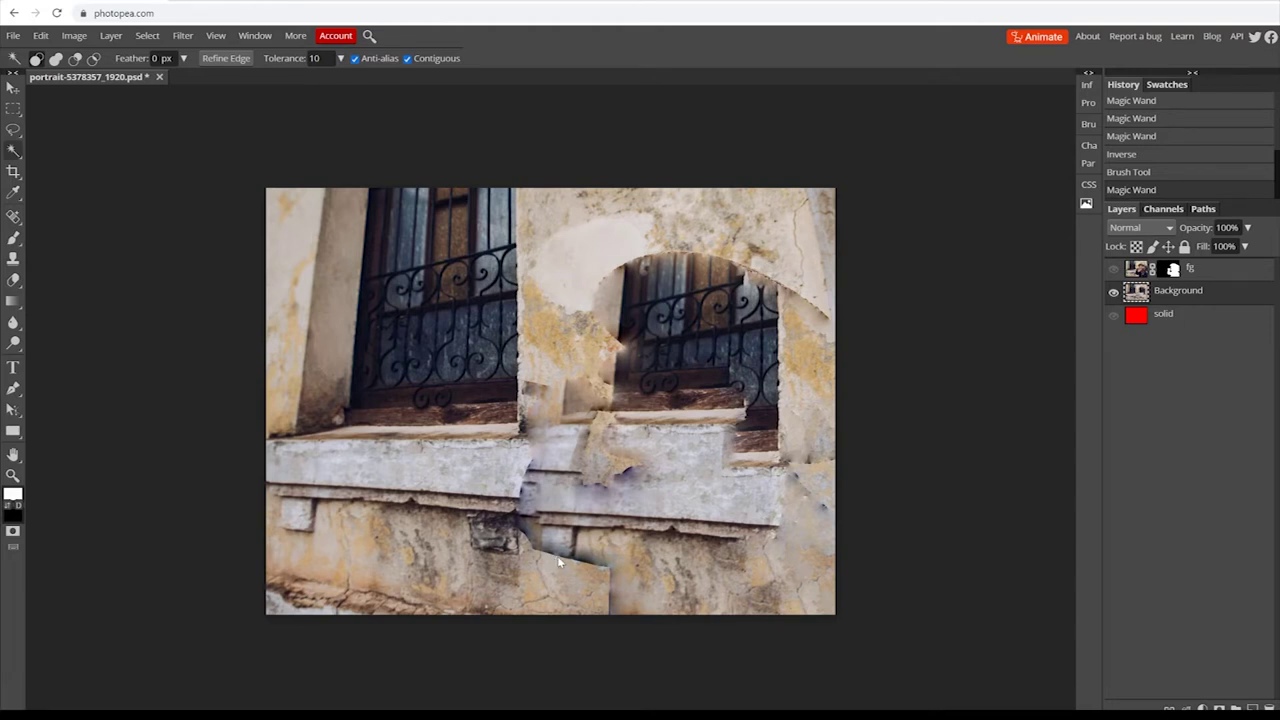
Toggle the fg layer's visibility to compare the original man with the content-aware filled background
click(1113, 269)
click(1113, 269)
click(1113, 269)
click(1113, 269)
click(1113, 269)
click(1113, 269)
click(1112, 269)
click(1112, 269)
click(1112, 269)
click(1112, 269)
Enlarge the Clone Stamp brush and clone the pale plaster patch over the top of the duplicated window
click(13, 259)
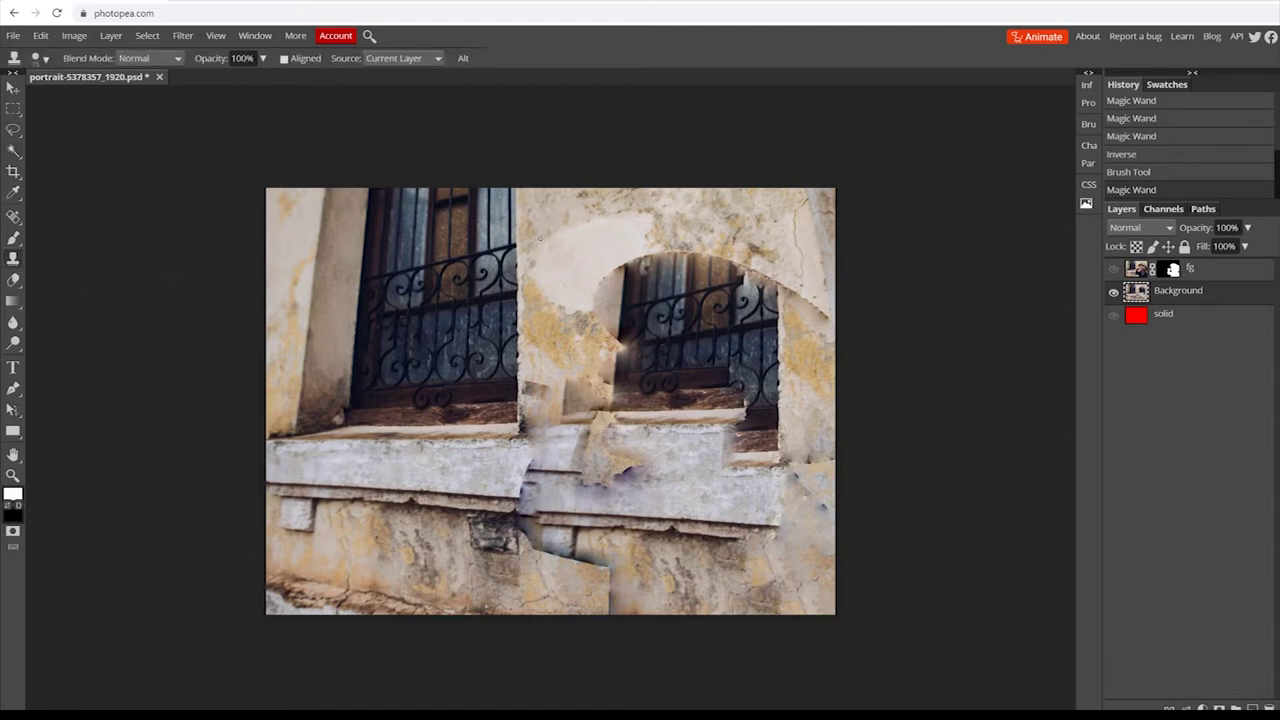
right_click(563, 237)
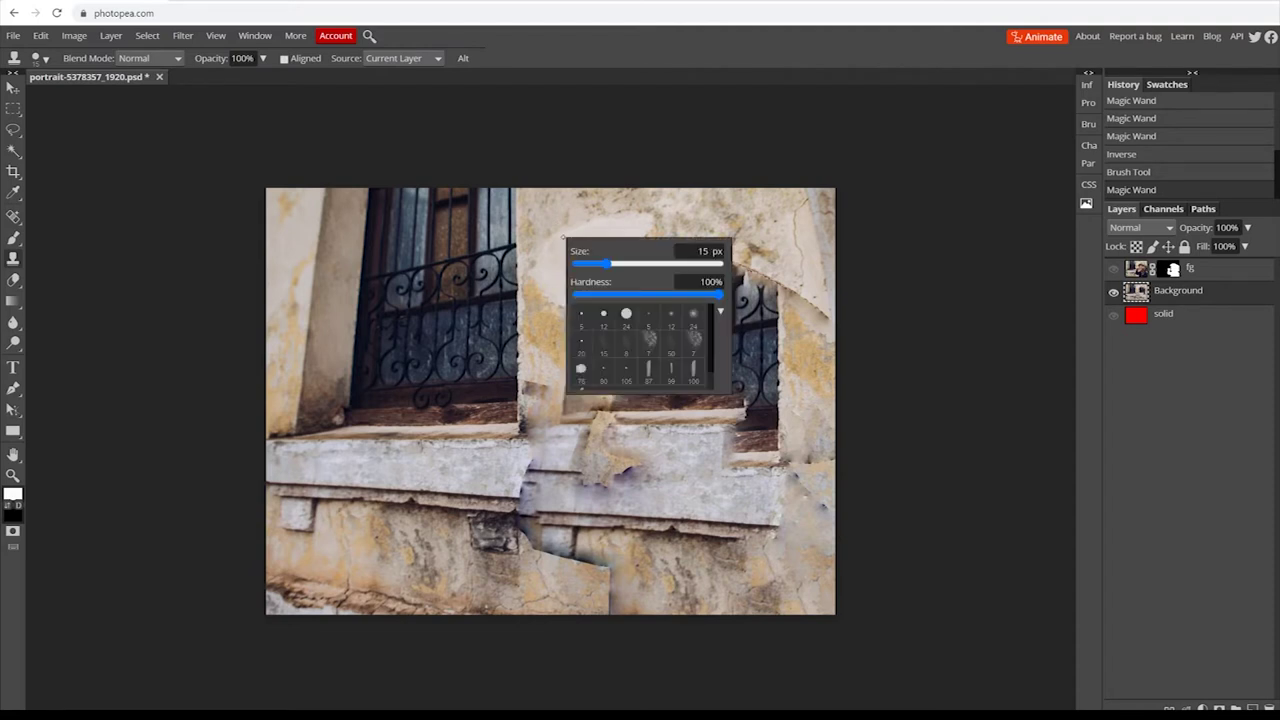
drag(605, 265, 645, 275)
click(562, 227)
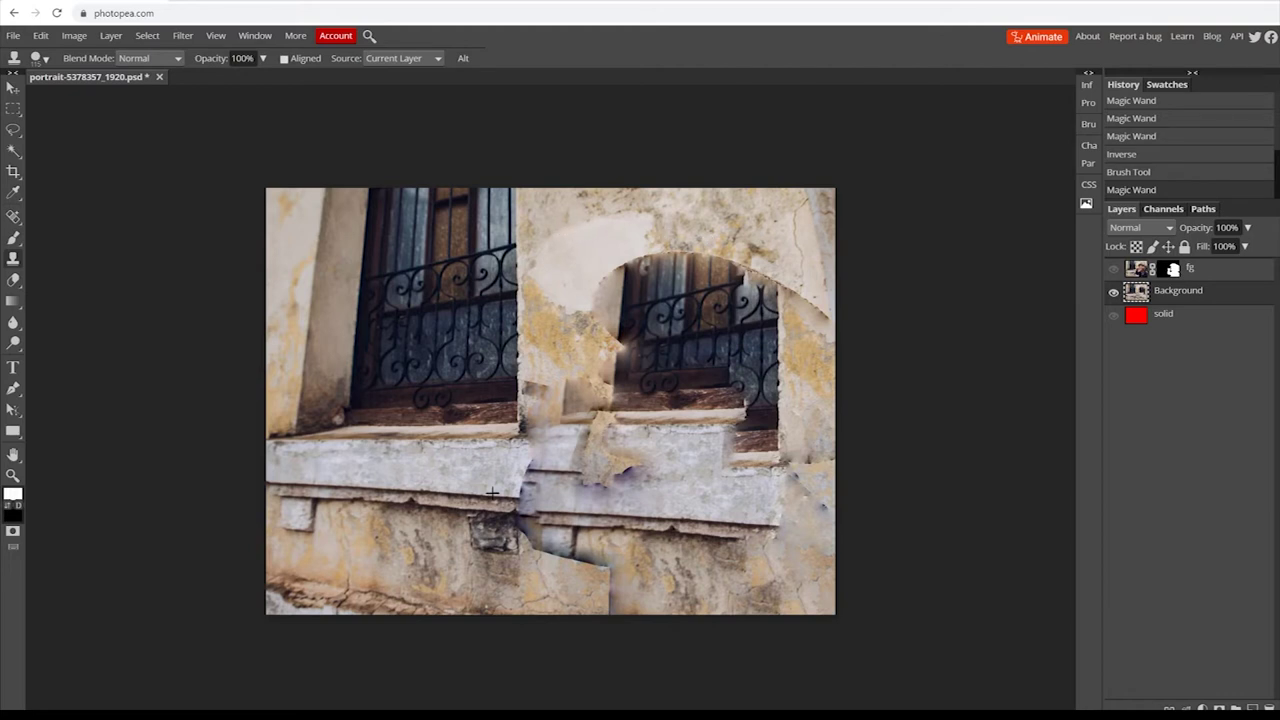
alt+click(577, 215)
mouse_move(641, 271)
mouse_down()
mouse_move(612, 315)
mouse_move(650, 285)
mouse_move(622, 300)
mouse_move(615, 330)
mouse_move(618, 303)
mouse_move(623, 339)
mouse_move(664, 287)
mouse_move(680, 291)
mouse_move(660, 270)
mouse_move(723, 283)
mouse_move(698, 267)
mouse_move(672, 269)
mouse_move(766, 292)
mouse_move(742, 313)
mouse_up()
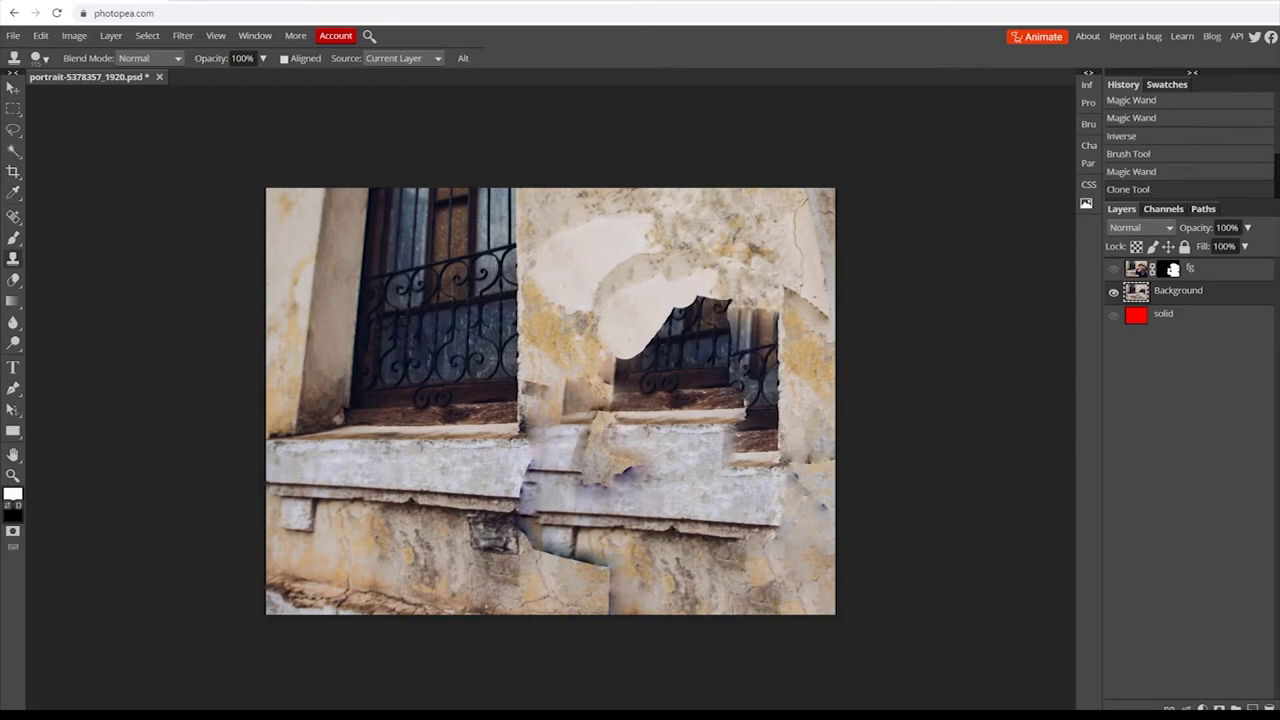
Clone textured plaster, ledge stone and yellow wall onto the broken areas beside the duplicated window
alt+click(676, 216)
mouse_move(695, 294)
mouse_down()
mouse_move(637, 299)
mouse_move(641, 351)
mouse_up()
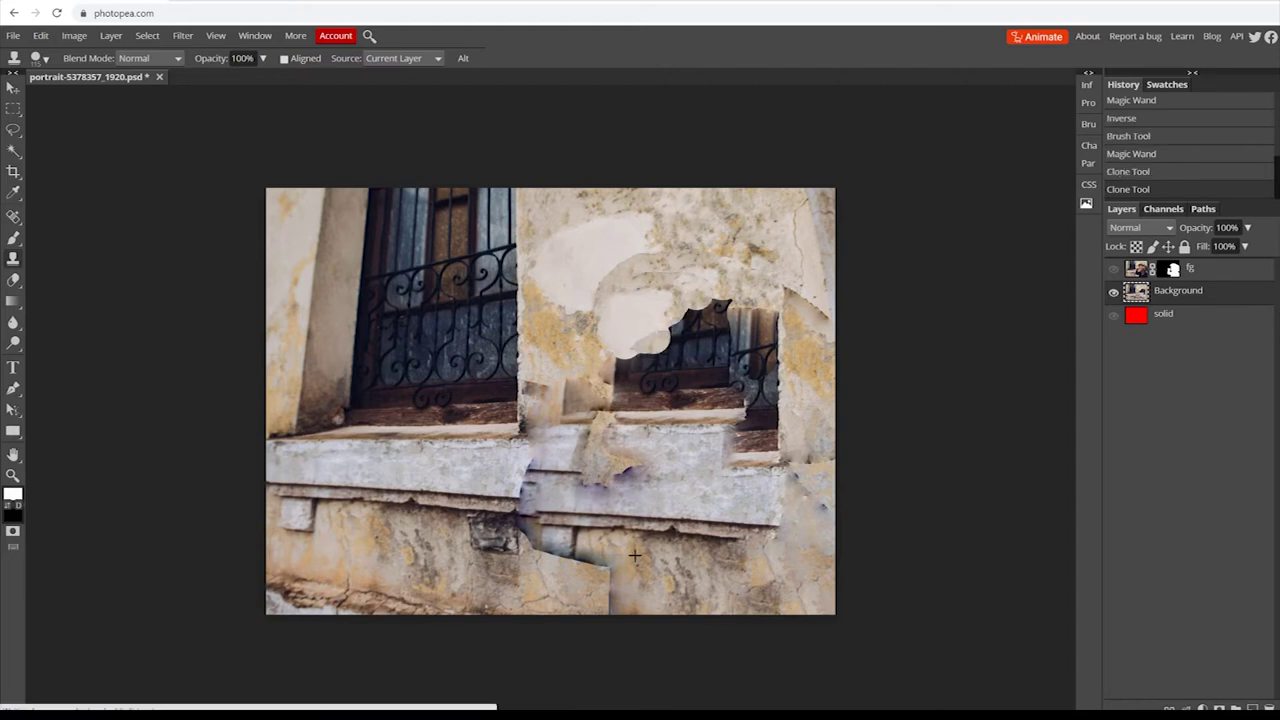
mouse_move(508, 478)
mouse_down()
mouse_move(550, 472)
mouse_move(509, 480)
mouse_move(530, 505)
mouse_move(560, 495)
mouse_move(540, 500)
mouse_move(560, 478)
mouse_move(600, 476)
mouse_move(530, 478)
mouse_up()
alt+click(578, 309)
drag(602, 354, 614, 373)
Clone plaster from the upper wall over the rest of the duplicated window, redoing the central stroke down to the ledge
alt+click(725, 225)
mouse_move(764, 318)
mouse_down()
mouse_move(730, 308)
mouse_move(768, 400)
mouse_up()
mouse_move(718, 303)
mouse_down()
mouse_move(745, 440)
mouse_move(690, 232)
mouse_move(705, 365)
mouse_move(664, 482)
mouse_up()
key(ctrl+z)
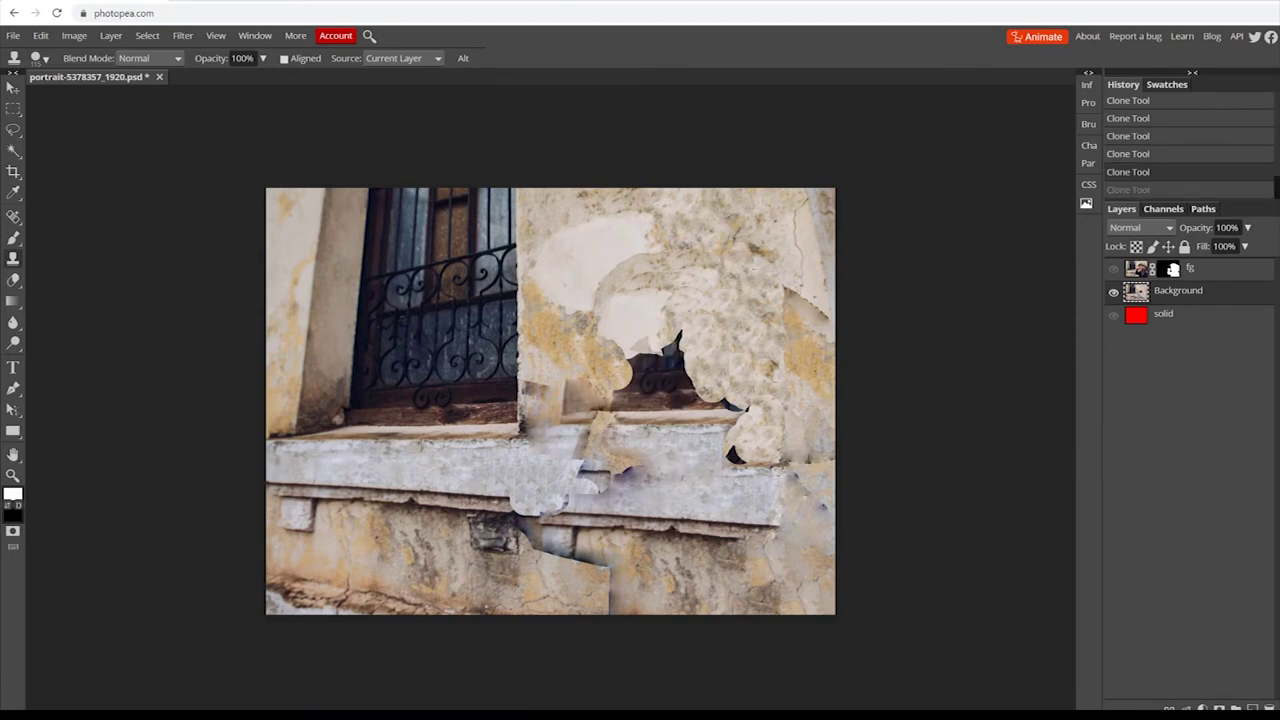
mouse_move(672, 340)
mouse_down()
mouse_move(685, 450)
mouse_move(660, 425)
mouse_move(590, 430)
mouse_move(575, 410)
mouse_up()
click(1113, 269)
click(1113, 269)
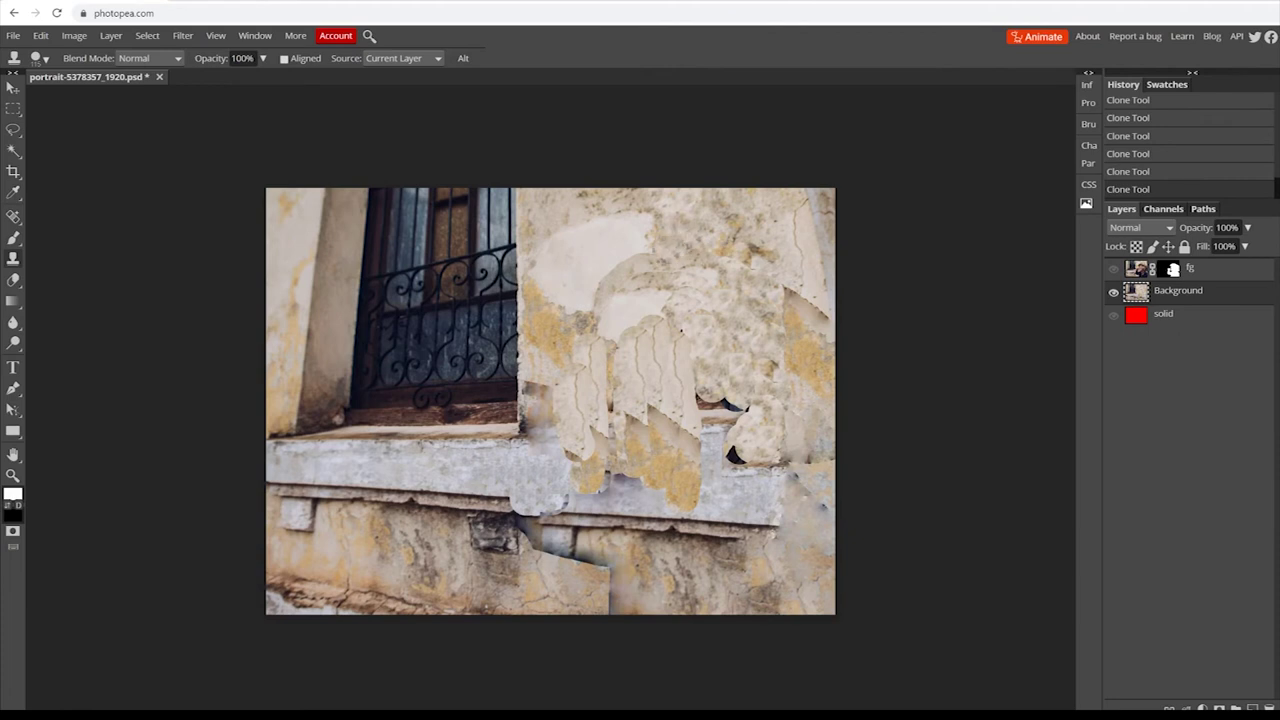
Undo the last clone stroke and clone wall texture over the curved hat seam, the right-hand wall seam and the ledge's end
key(ctrl+z)
alt+click(562, 220)
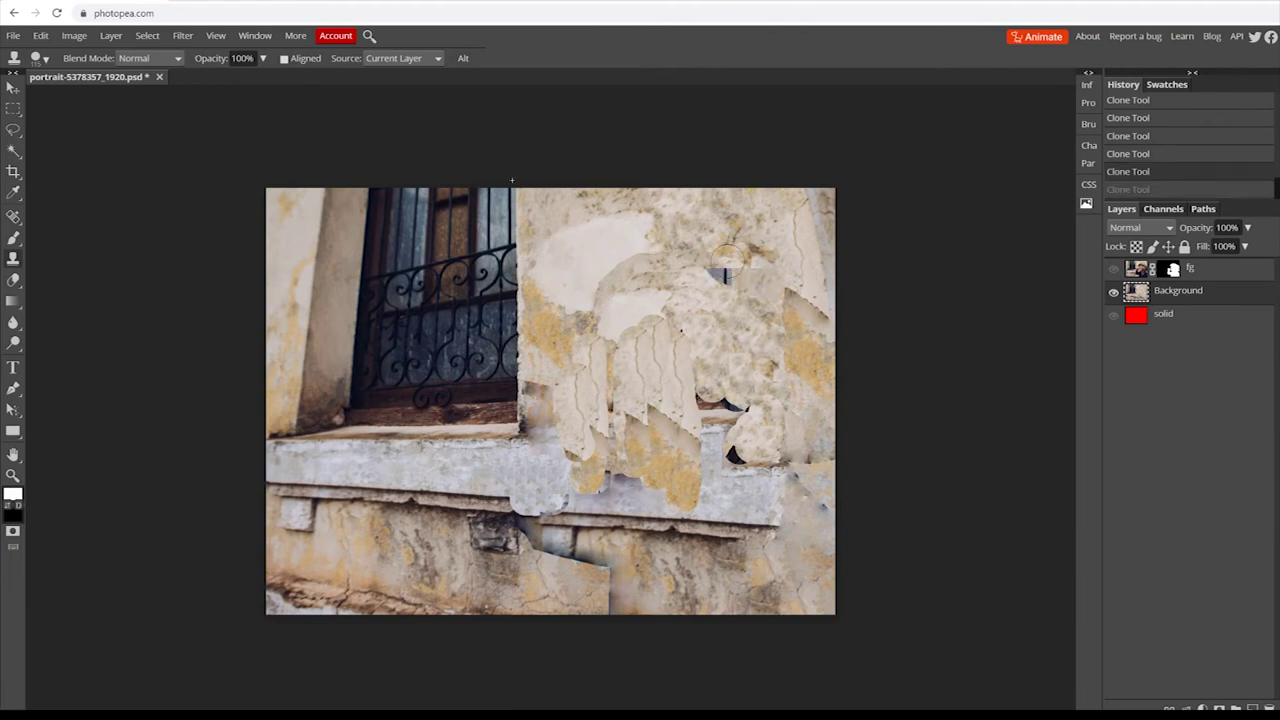
mouse_move(696, 243)
mouse_down()
mouse_move(760, 276)
mouse_move(629, 260)
mouse_up()
alt+click(694, 229)
alt+click(774, 252)
mouse_move(790, 292)
mouse_down()
mouse_move(804, 316)
mouse_move(780, 340)
mouse_up()
alt+click(756, 242)
mouse_move(778, 485)
mouse_down()
mouse_move(785, 505)
mouse_move(751, 524)
mouse_up()
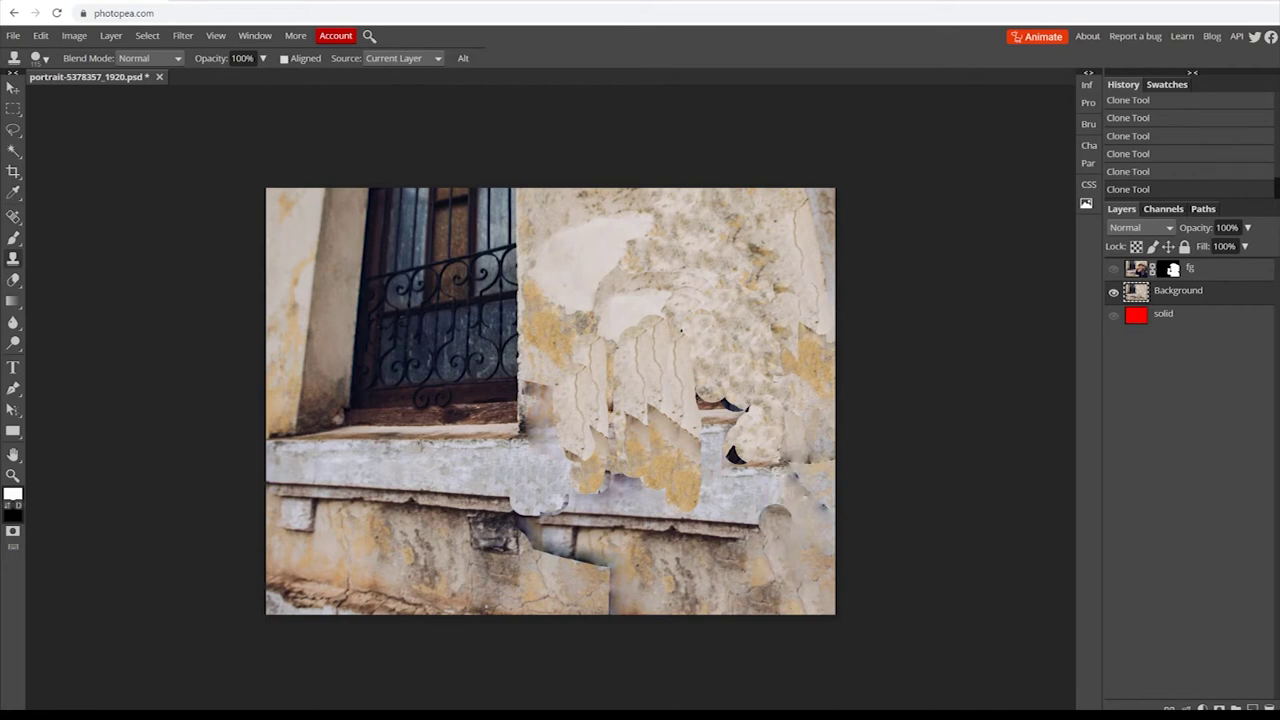
Toggle the fg layer on and off to check how much of the cloned wall the man covers
click(1113, 270)
click(1113, 270)
click(1113, 270)
click(1113, 270)
click(1113, 270)
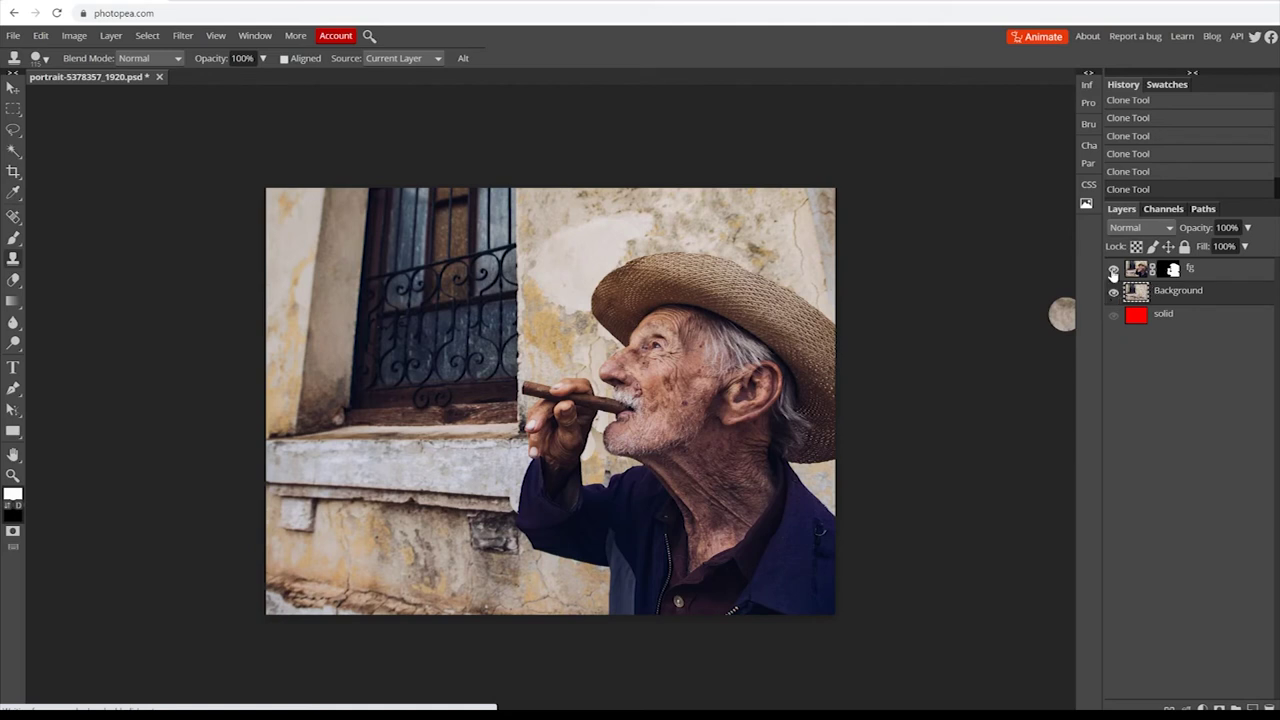
click(1113, 270)
Clone the ledge's face and underside moulding along the broken stretch to continue it toward the right end of the wall
mouse_move(548, 490)
mouse_down()
mouse_move(575, 462)
mouse_move(605, 478)
mouse_move(503, 475)
mouse_move(495, 488)
mouse_up()
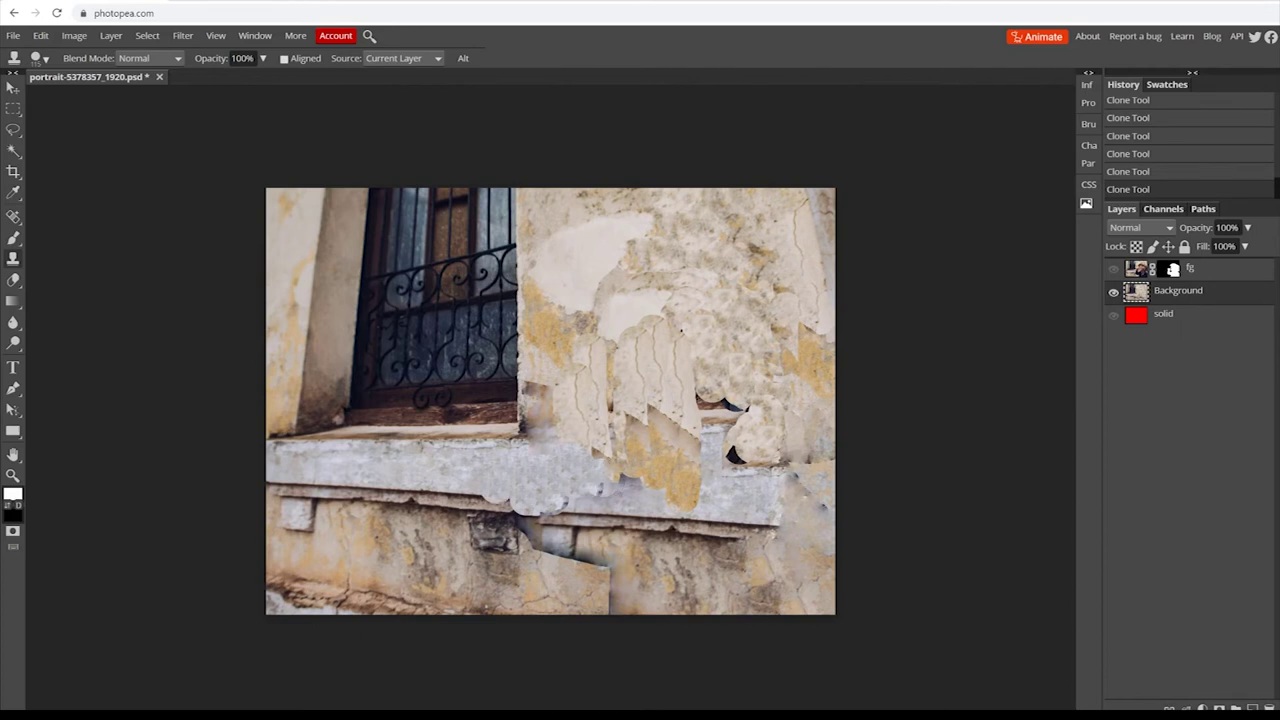
alt+click(437, 492)
mouse_move(511, 496)
mouse_down()
mouse_move(553, 500)
mouse_move(423, 495)
mouse_move(620, 512)
mouse_up()
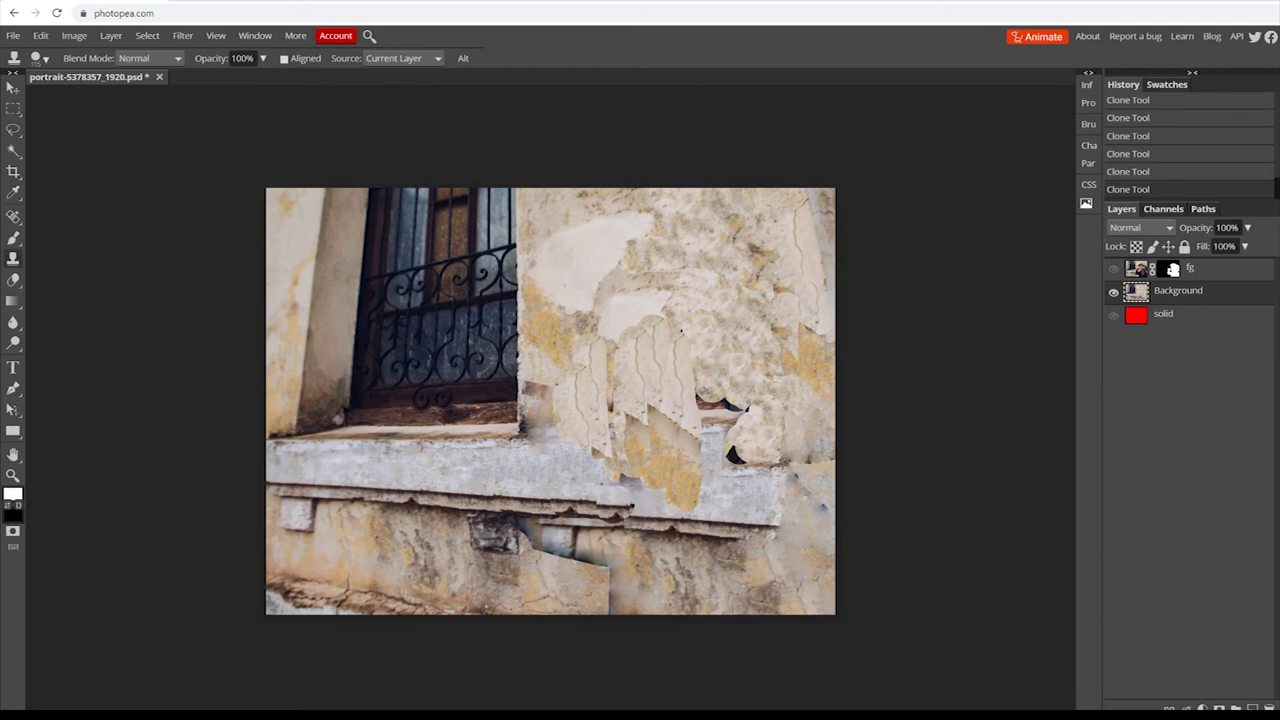
alt+click(453, 495)
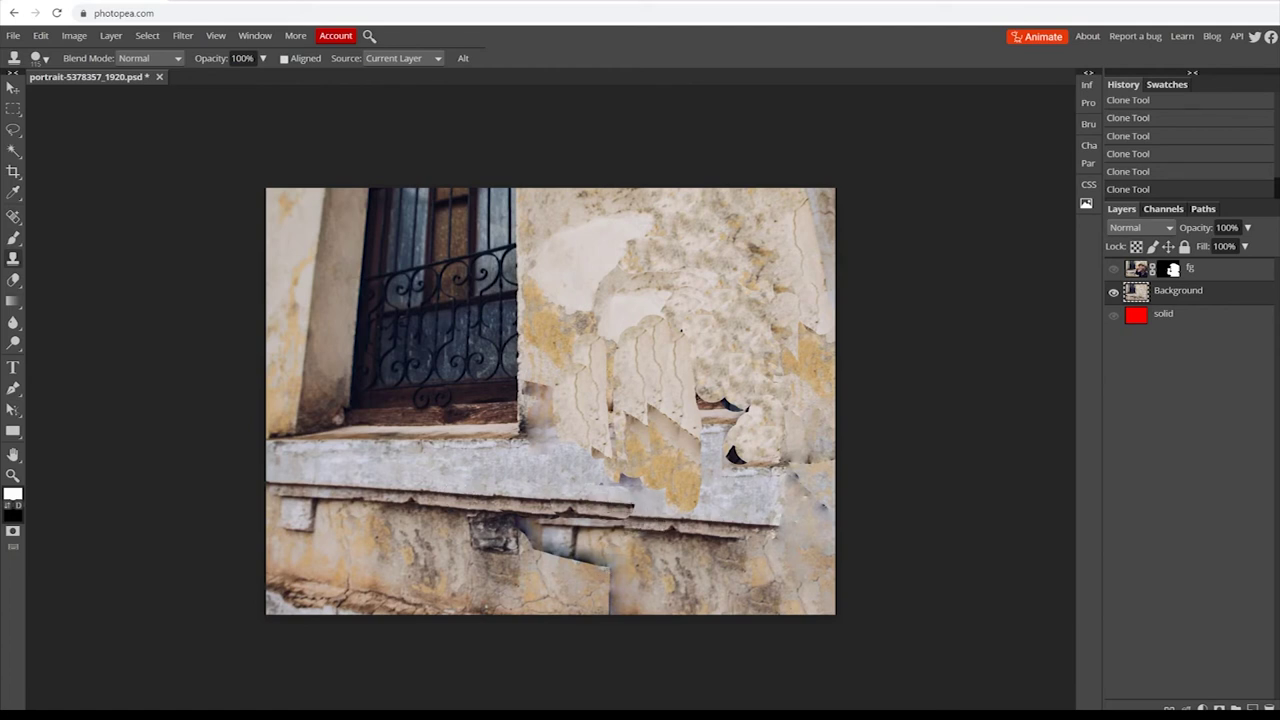
mouse_move(642, 514)
mouse_down()
mouse_move(685, 510)
mouse_move(615, 500)
mouse_move(742, 516)
mouse_up()
Set the Clone Stamp opacity to 35% and blend sampled plaster over the harsh patches and seams in the middle of the wall
mouse_move(715, 318)
mouse_down()
mouse_move(664, 400)
mouse_move(706, 320)
mouse_up()
key(3)
key(5)
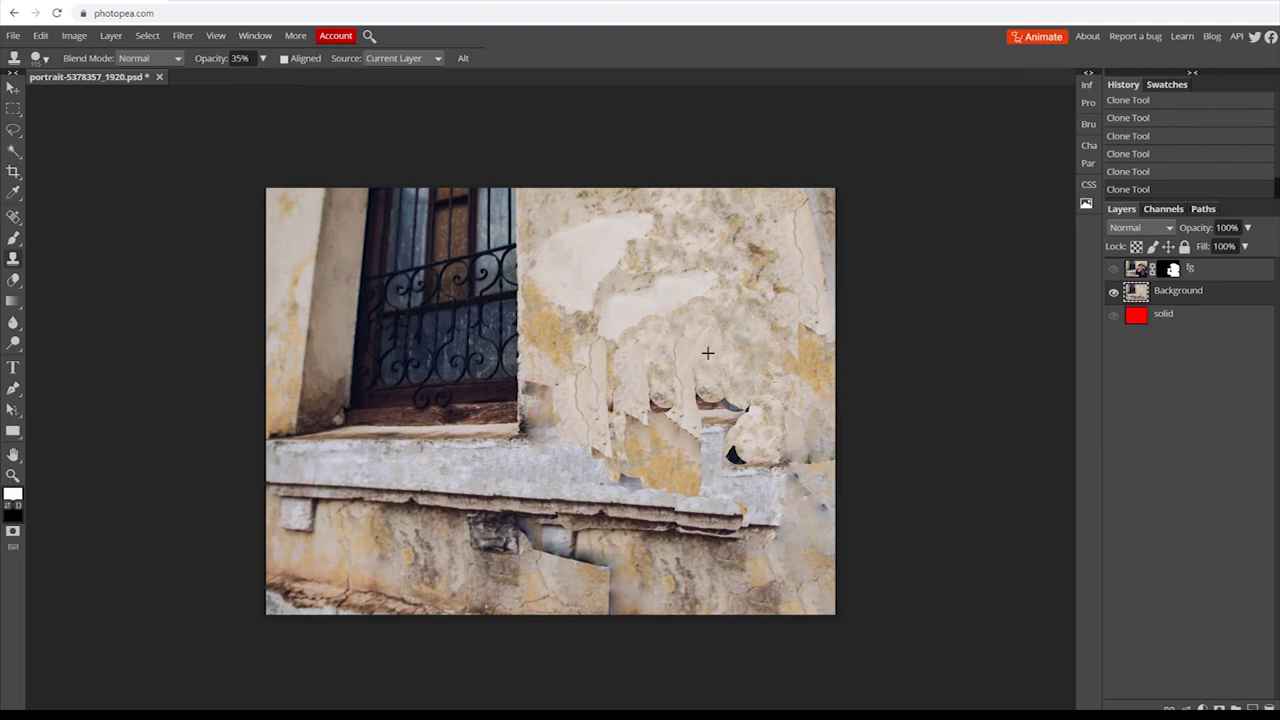
mouse_move(702, 395)
mouse_down()
mouse_move(688, 308)
mouse_move(655, 275)
mouse_move(700, 300)
mouse_move(680, 262)
mouse_move(690, 325)
mouse_up()
drag(734, 414, 659, 418)
alt+click(711, 338)
click(712, 405)
alt+click(669, 401)
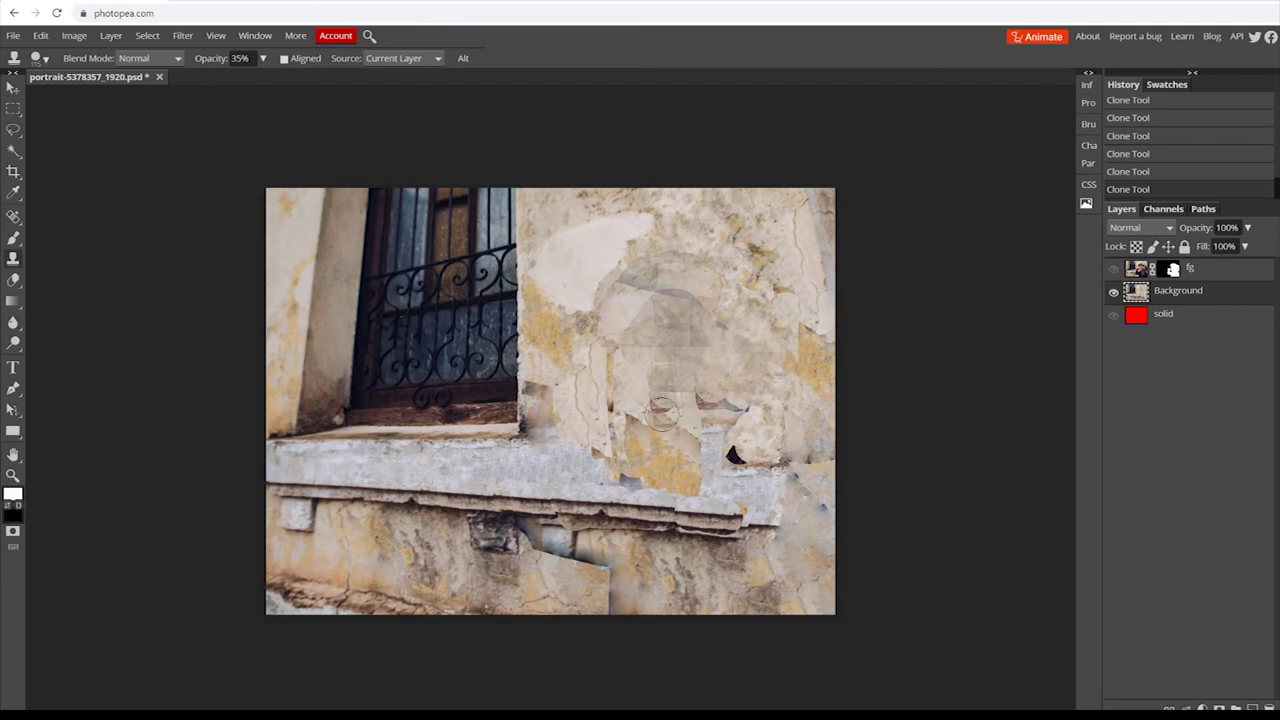
alt+click(679, 253)
drag(666, 264, 645, 263)
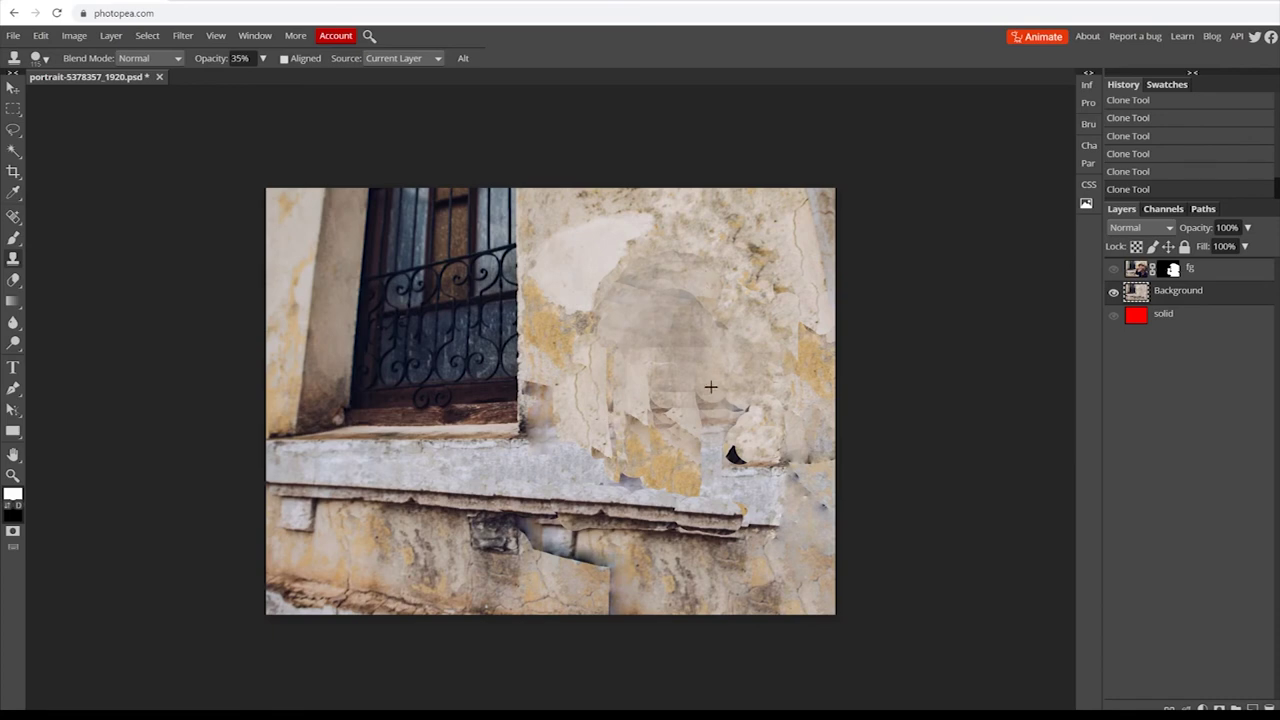
Toggle the fg layer's visibility to compare the blended background with and without the man
click(1113, 270)
click(1113, 270)
click(1113, 270)
click(1113, 270)
click(1113, 270)
click(1113, 270)
click(1113, 270)
click(1113, 270)
click(1113, 270)
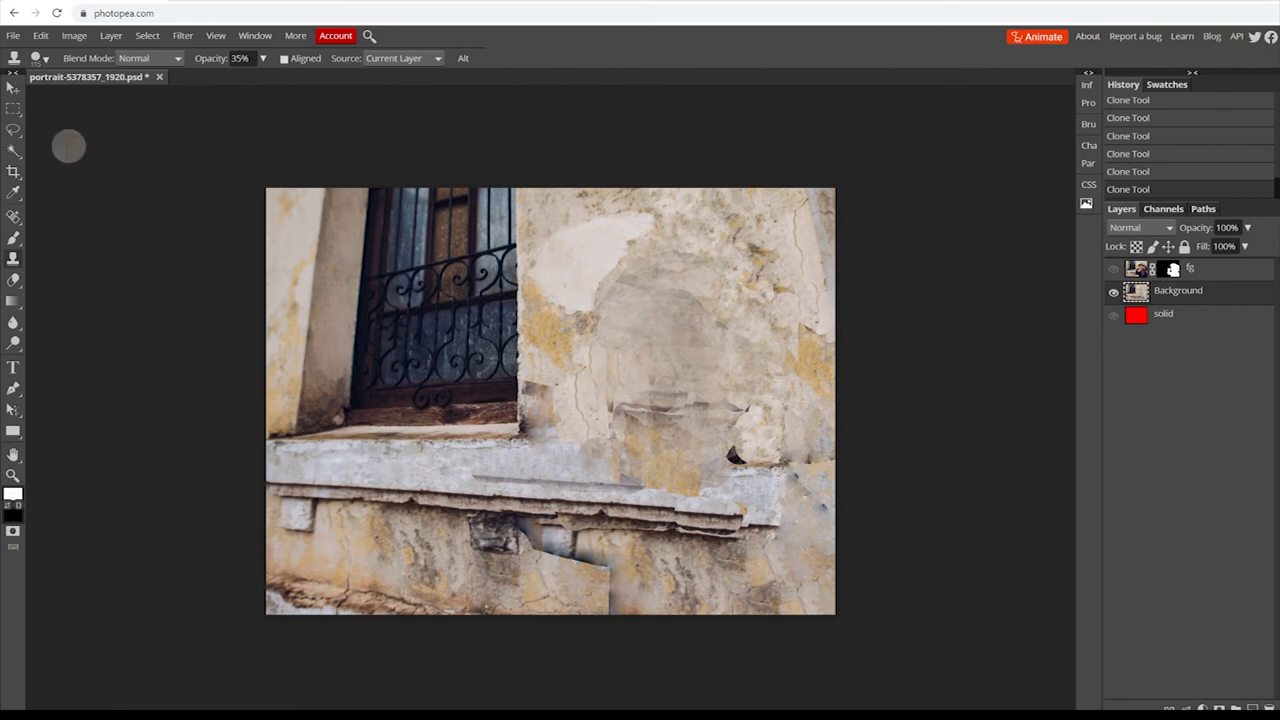
Export the cleaned background as a PNG at 1920 × 1441 px and 100% quality
click(14, 36)
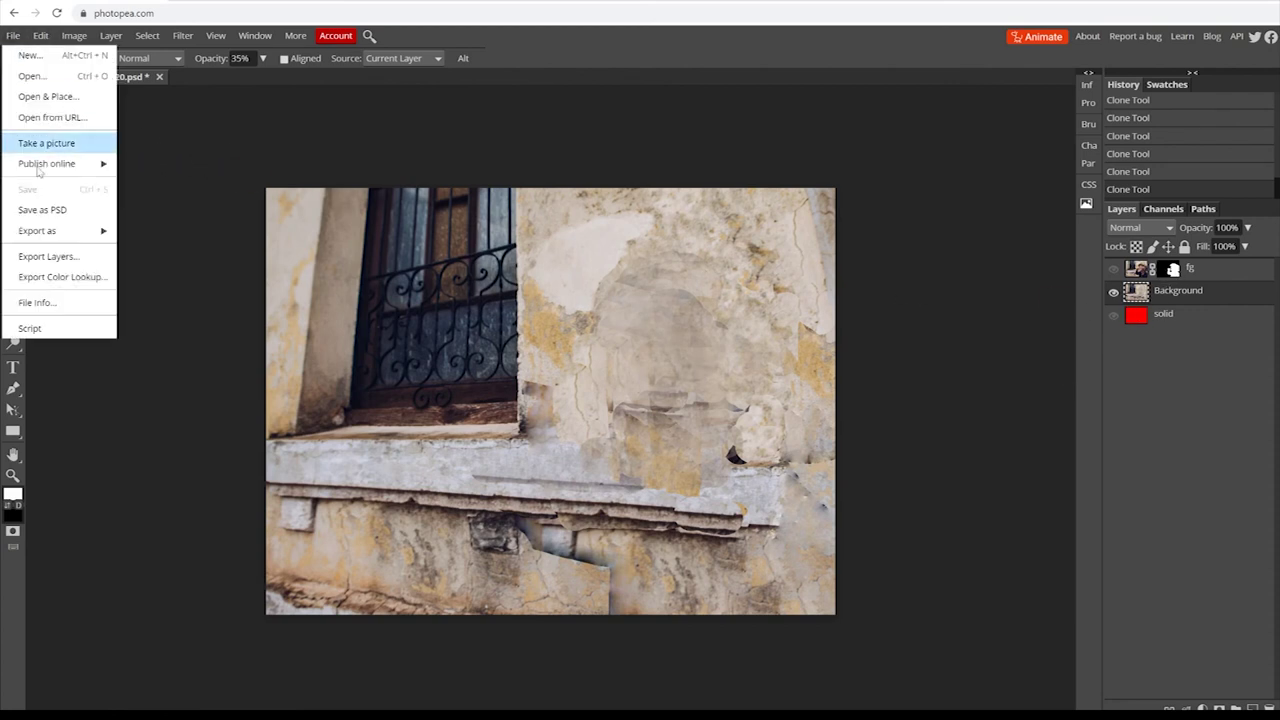
mouse_move(57, 231)
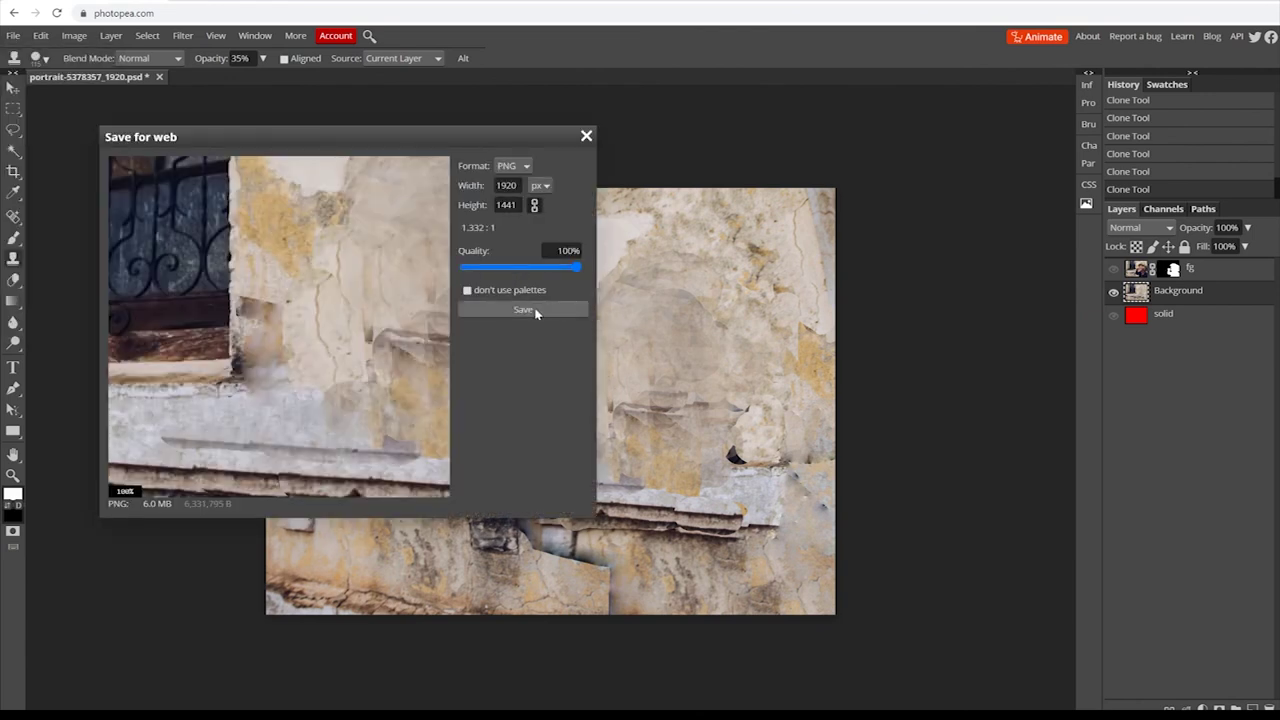
click(523, 310)
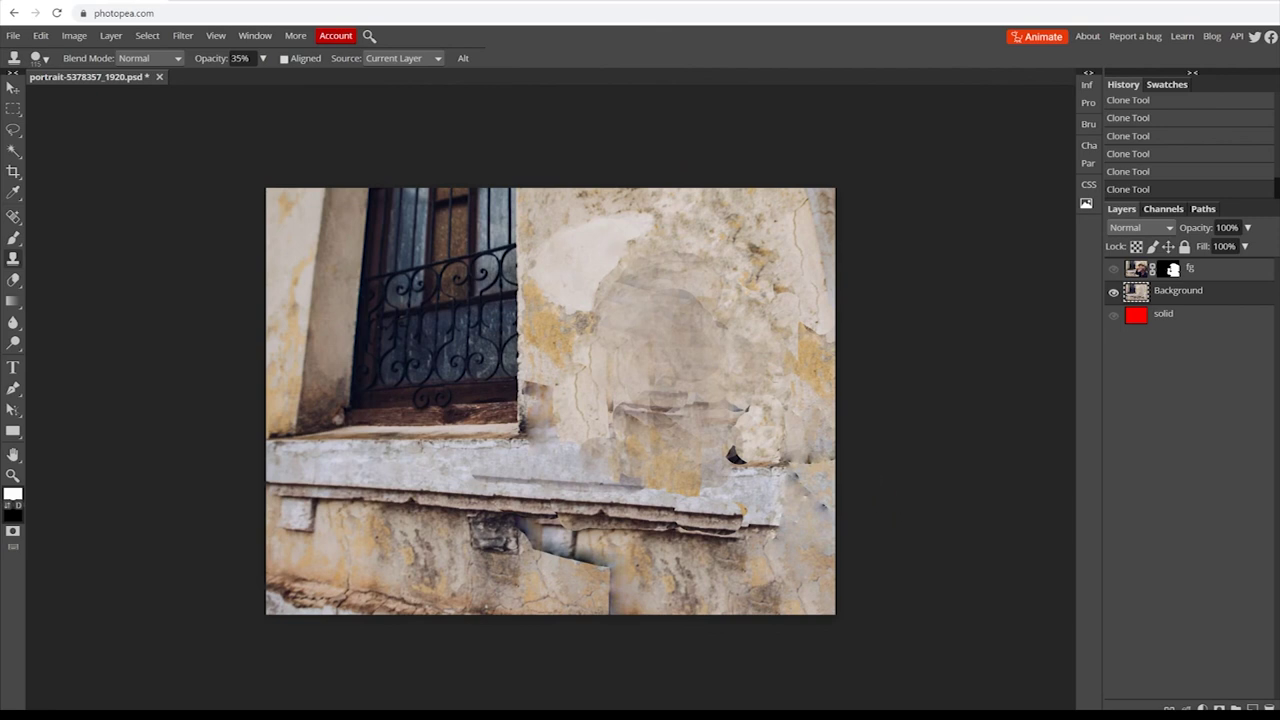
Save the layered document as a PSD file
click(12, 40)
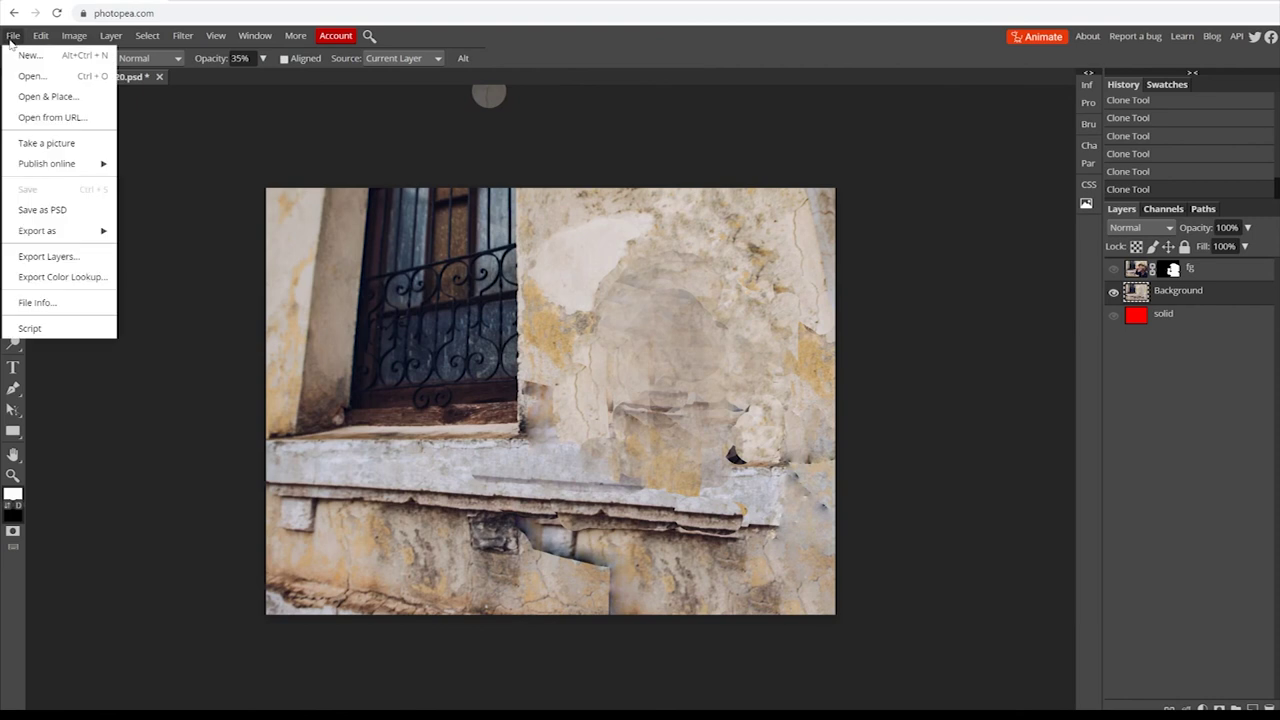
click(50, 210)
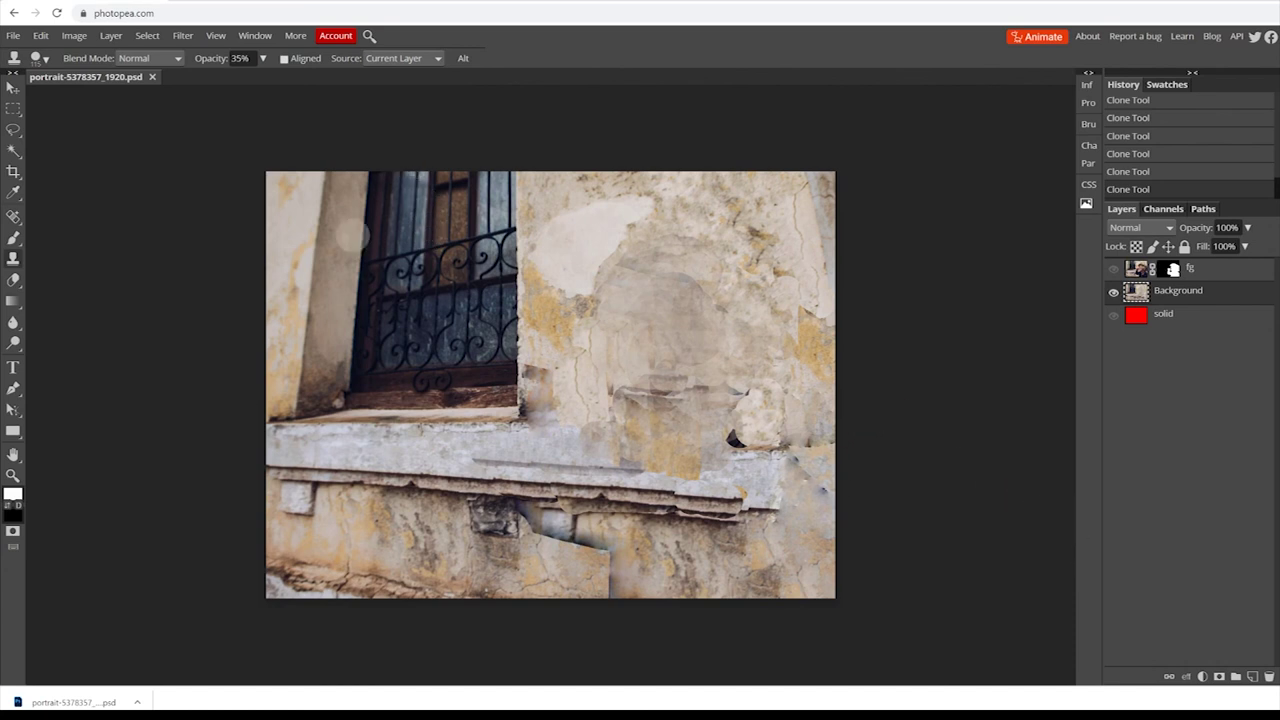
Begin opening a file
click(14, 36)
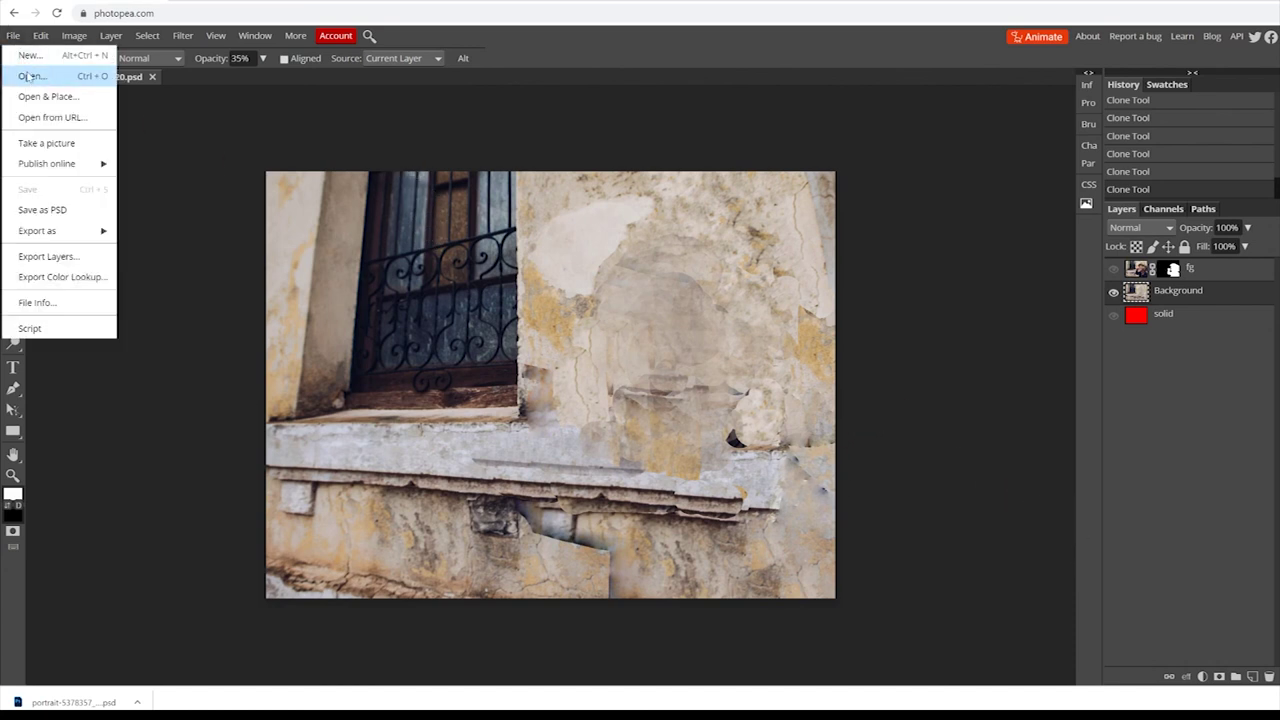